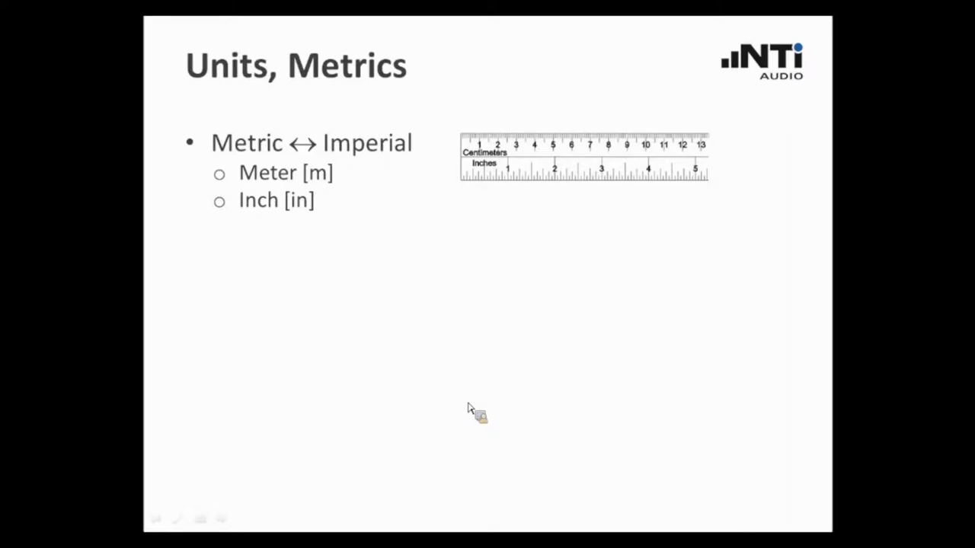
Reveal the Indication bullet (Peak-peak/Peak, RMS, max/min) beside the oscilloscope screenshot.
click(311, 242)
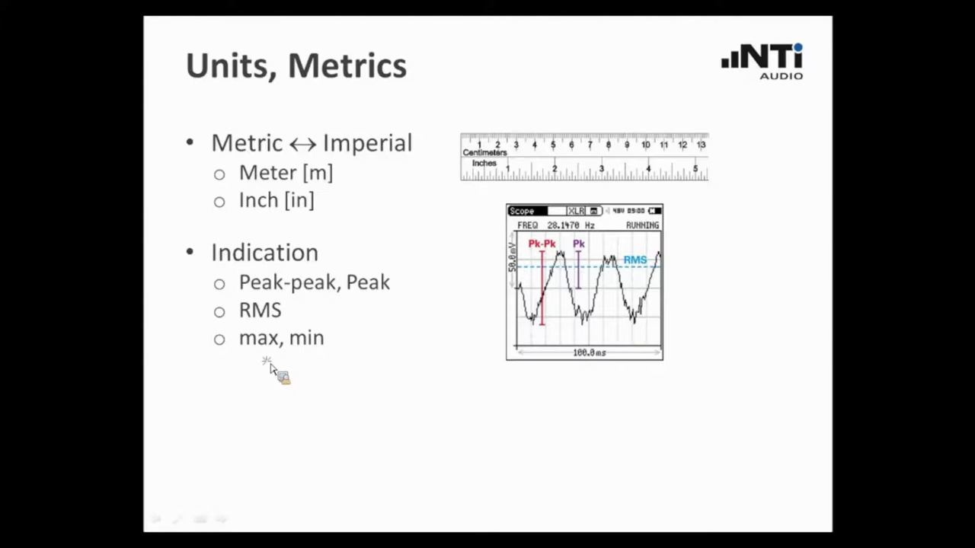
Build in the Linear ↔ logarithmic bullet ([m], [in], [g]*, [dB]) with its dB reference screen.
click(270, 369)
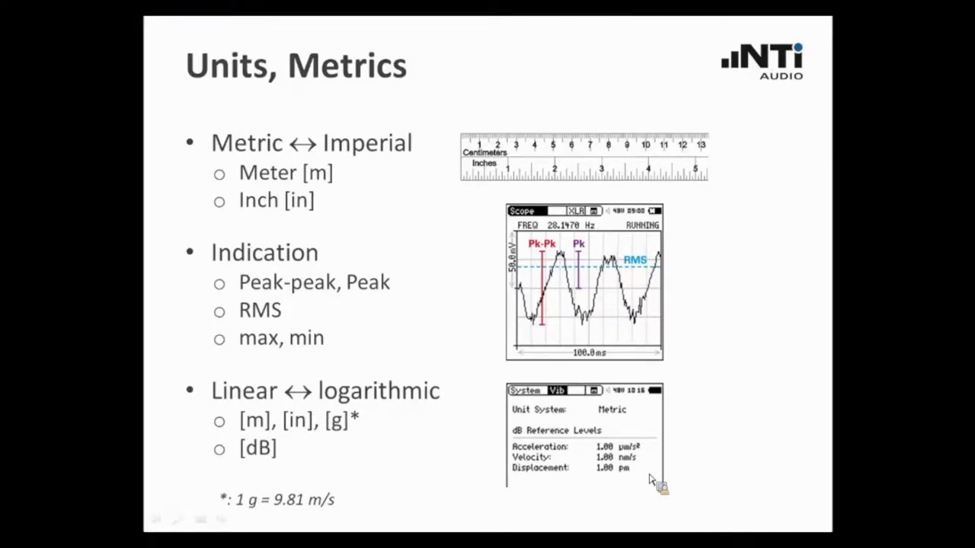
Advance to the NTi Audio Sensors slide on accelerometer sensors.
click(439, 466)
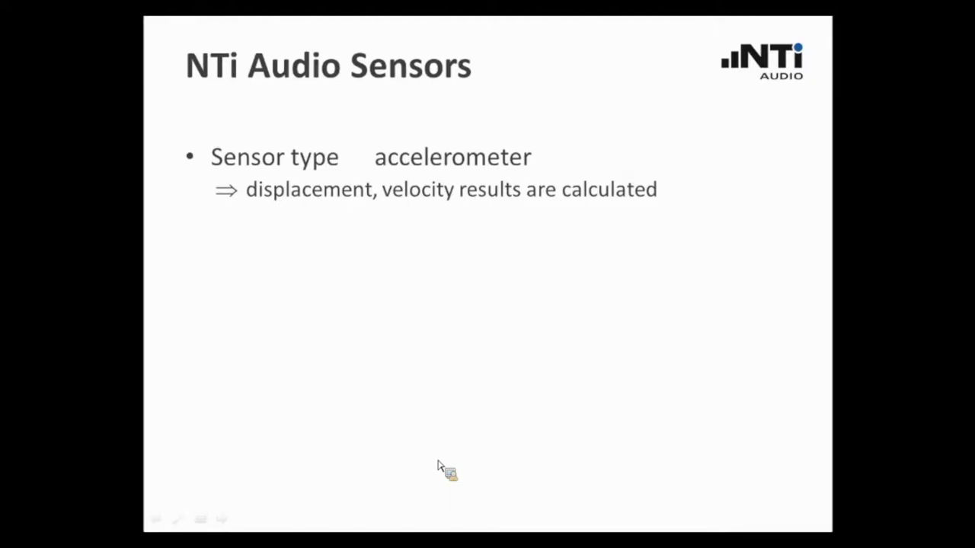
Reveal the # of axes, ICP® power supply and ASD-chip sensitivity bullets.
click(439, 466)
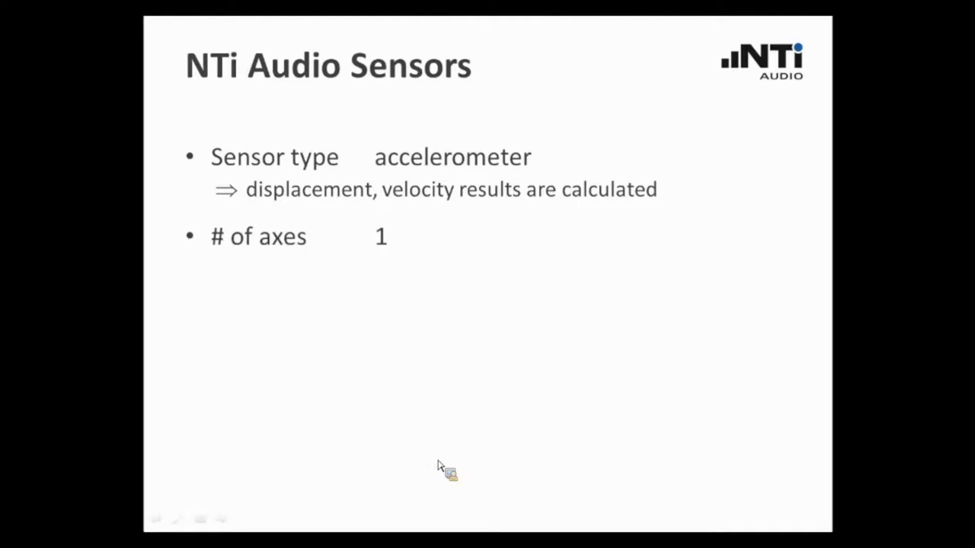
click(439, 466)
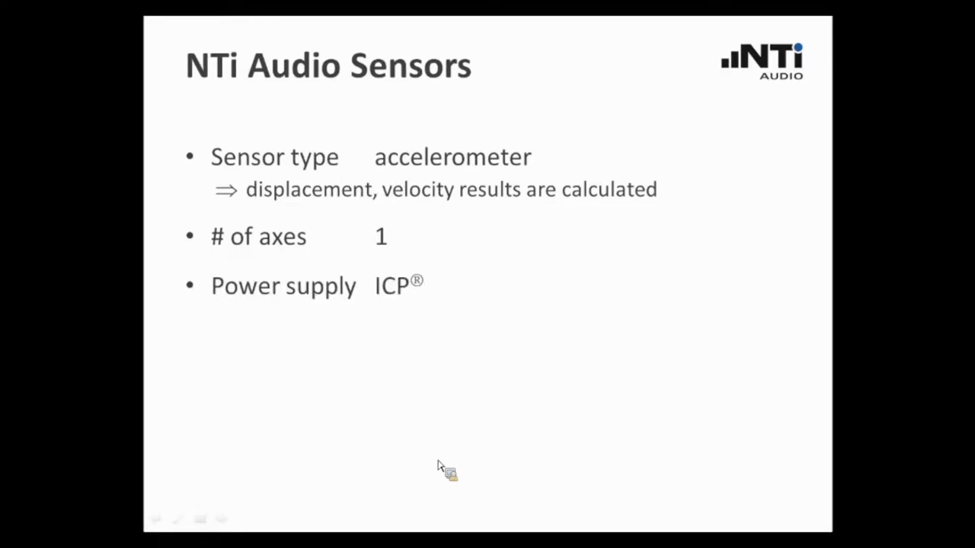
click(439, 466)
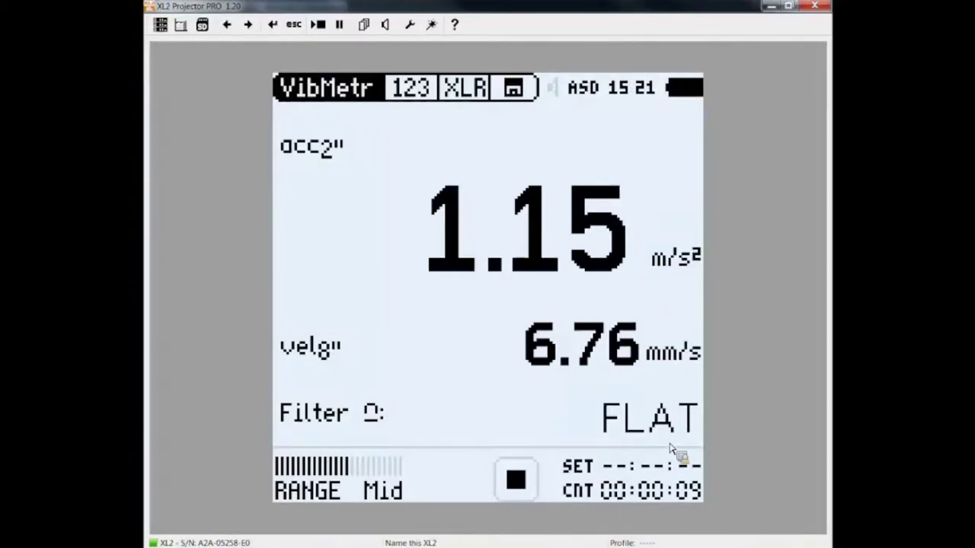
Browse the 1-80Hz, 1-315Hz and 10-1000Hz filter options, then keep the FLAT filter.
key(Up)
key(Up)
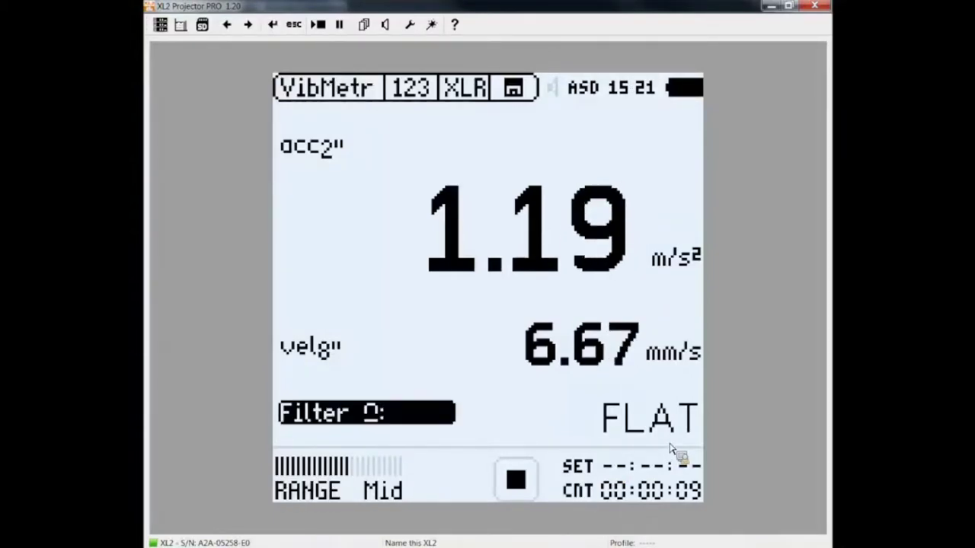
key(Return)
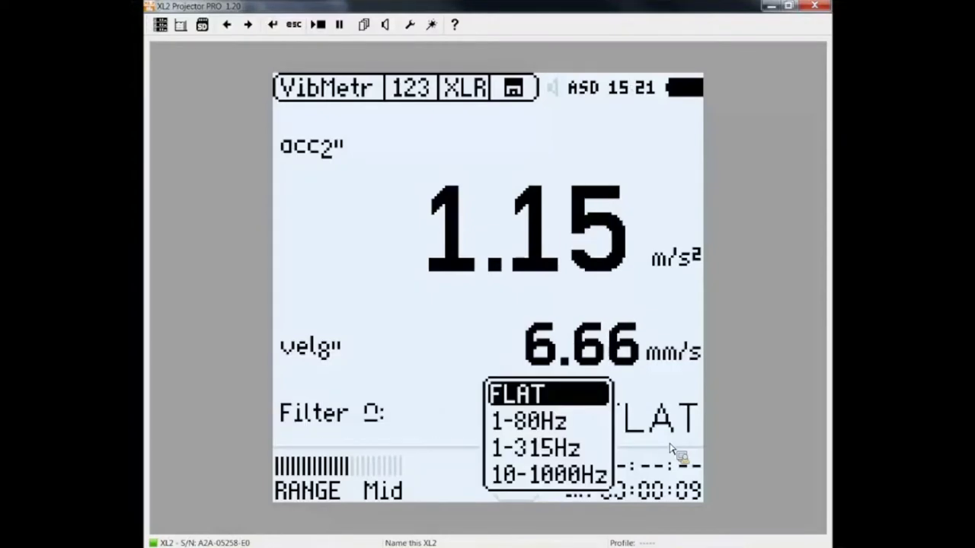
key(Down)
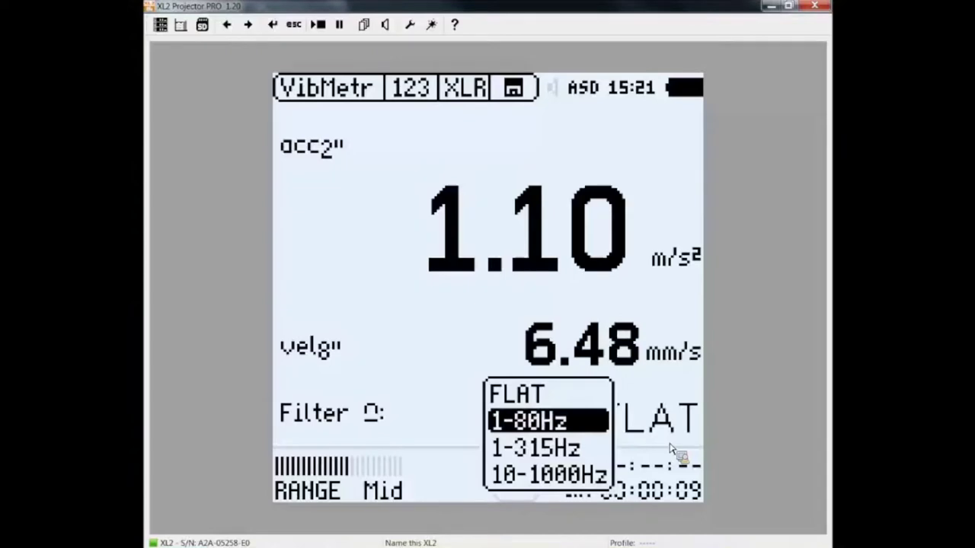
key(Down)
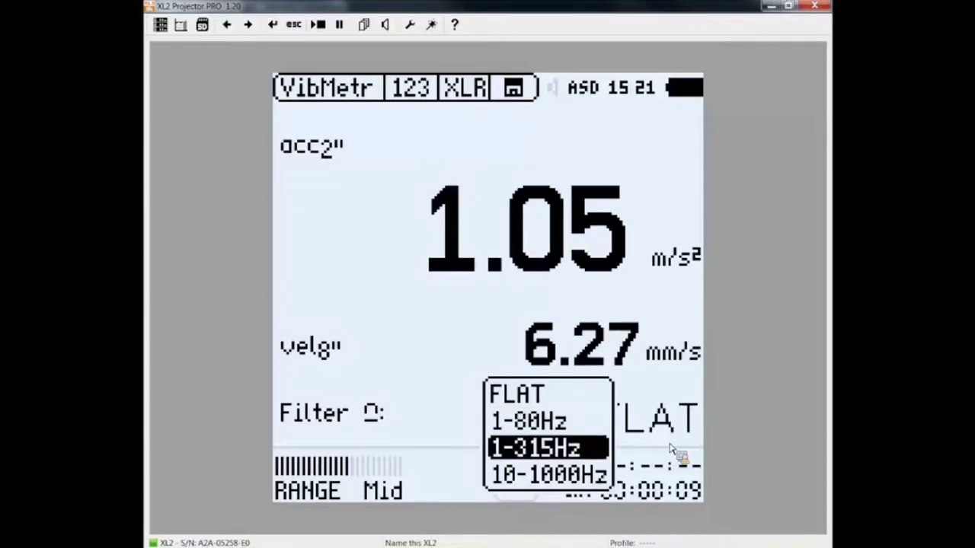
key(Down)
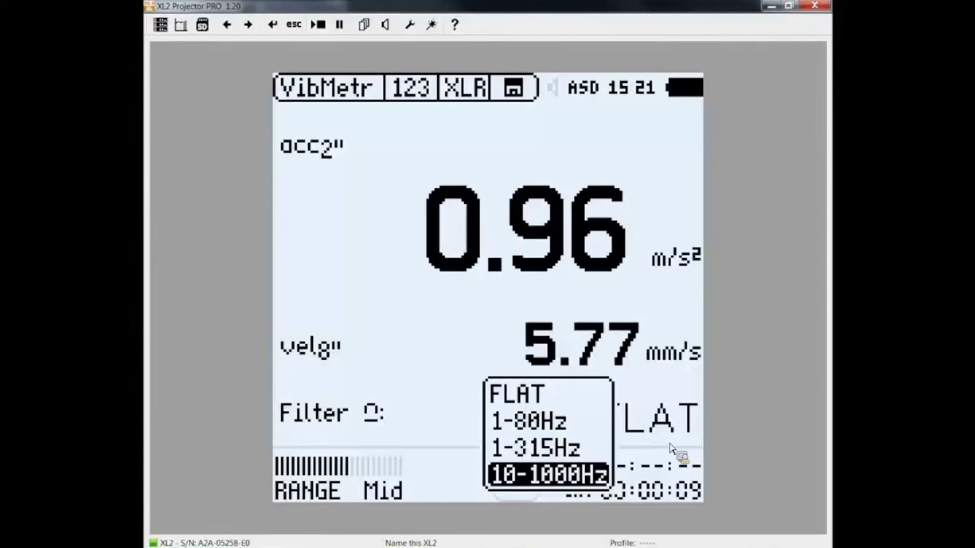
key(Up)
key(Up)
key(Up)
key(Return)
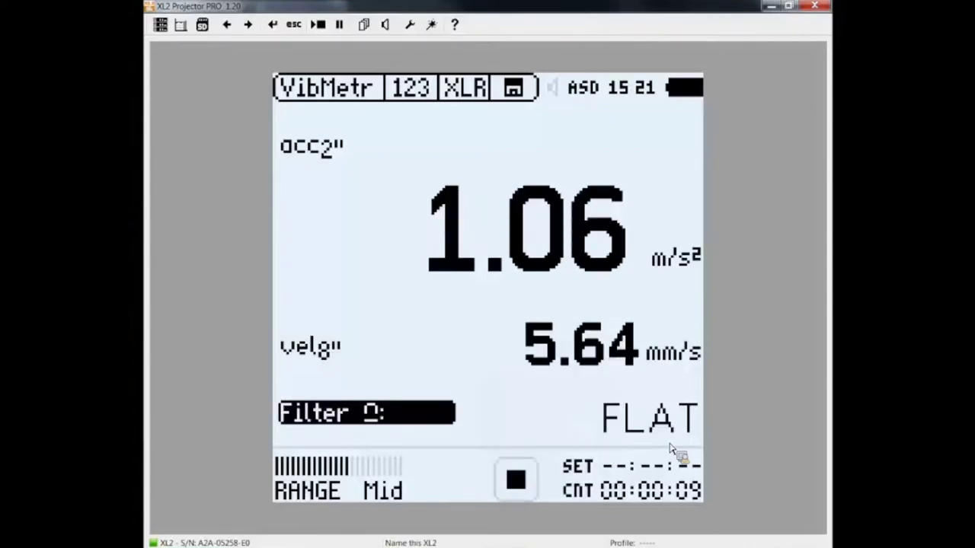
key(Up)
key(Up)
key(Up)
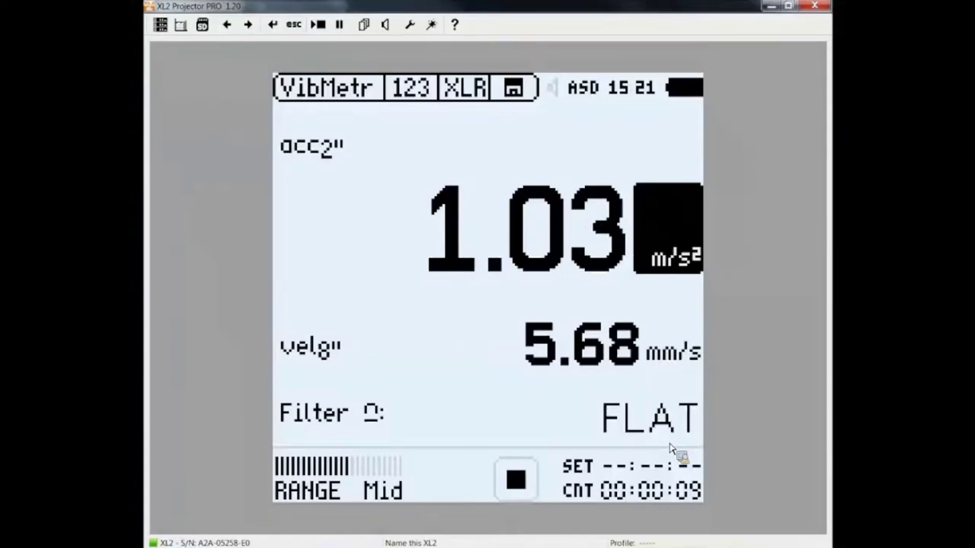
Cycle the acceleration reading through mg and dB units.
key(Right)
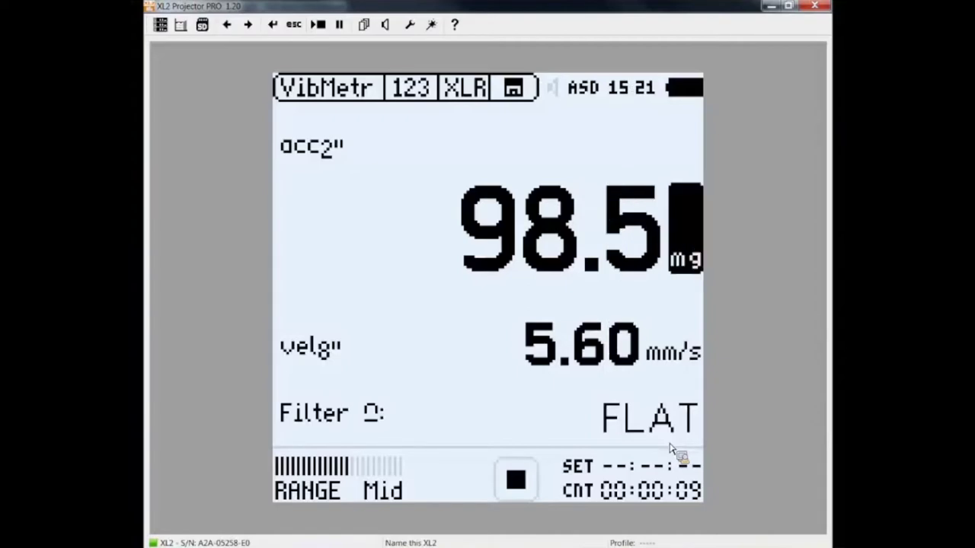
key(Right)
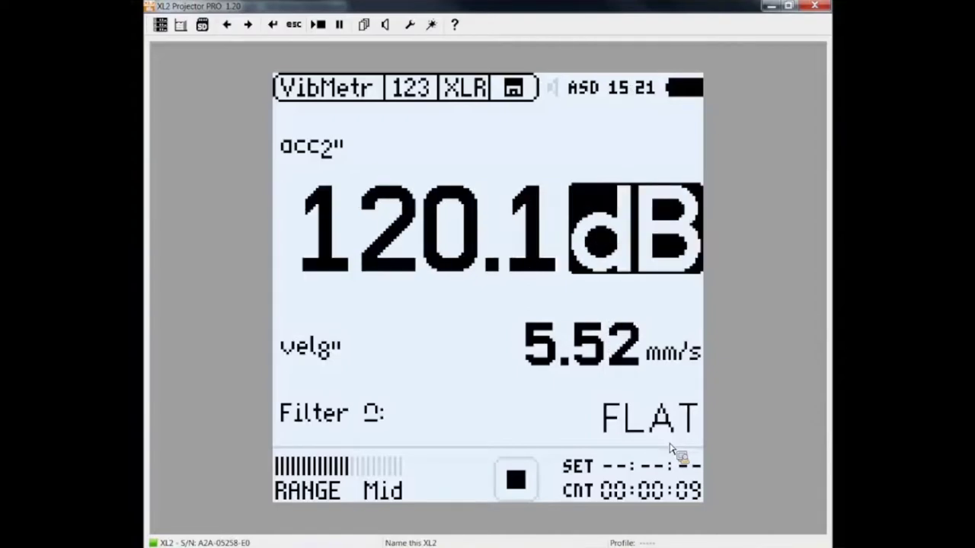
key(Left)
key(Left)
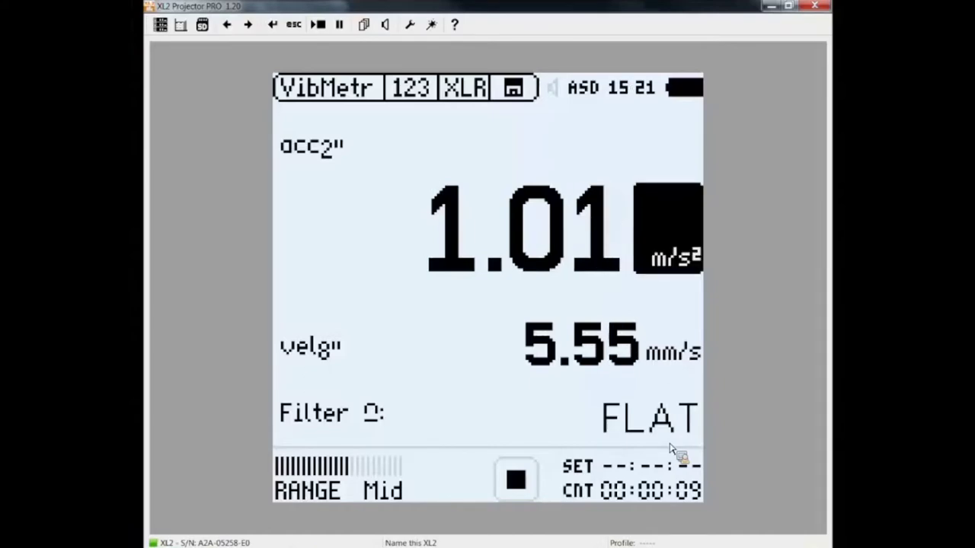
Switch to the 1/3-octave acceleration spectrum and step through the hold, live and 25 Hz band fields.
key(Up)
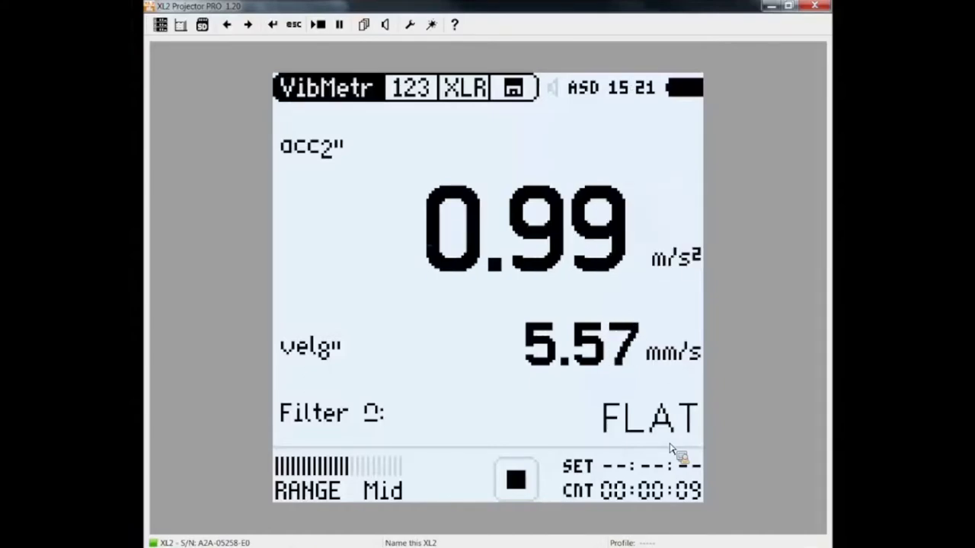
key(Right)
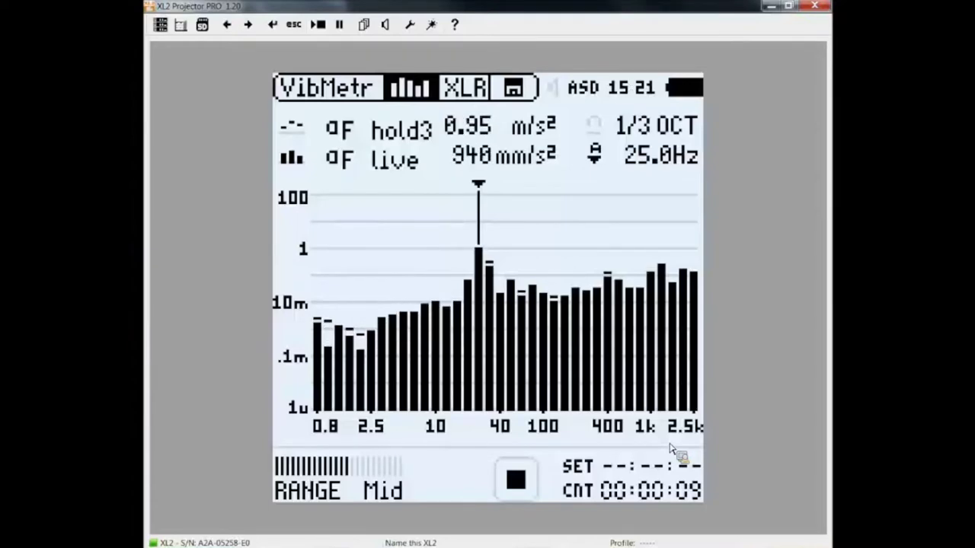
key(Right)
key(Right)
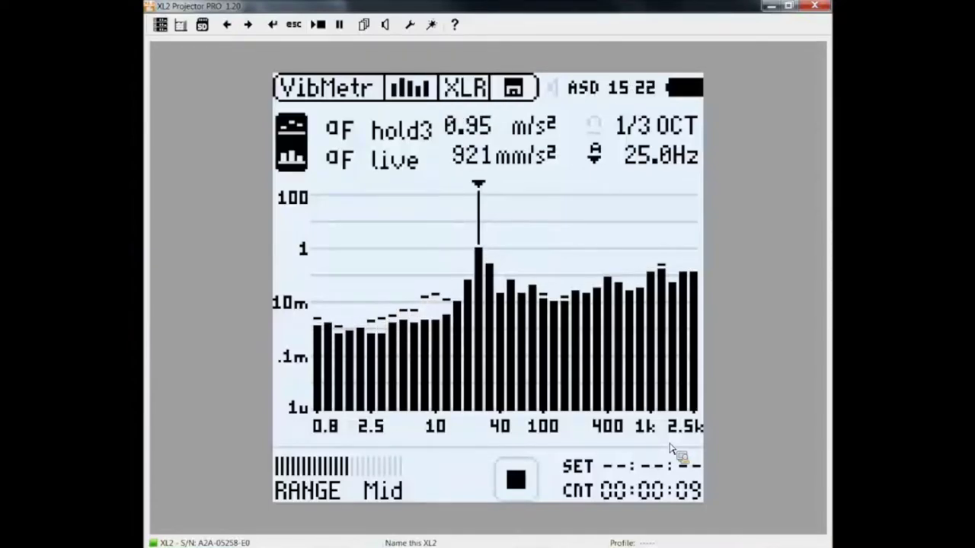
key(Right)
key(Right)
key(Right)
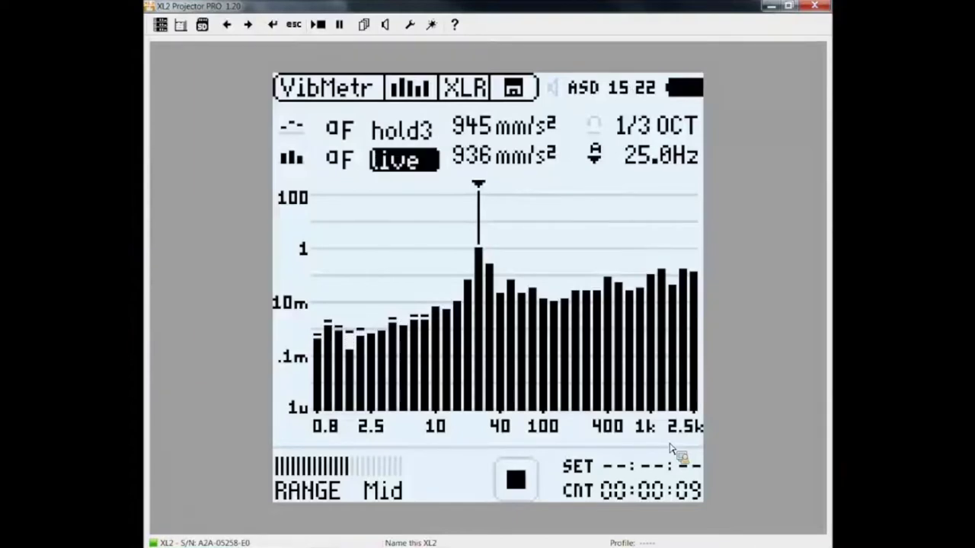
key(Right)
key(Right)
key(Right)
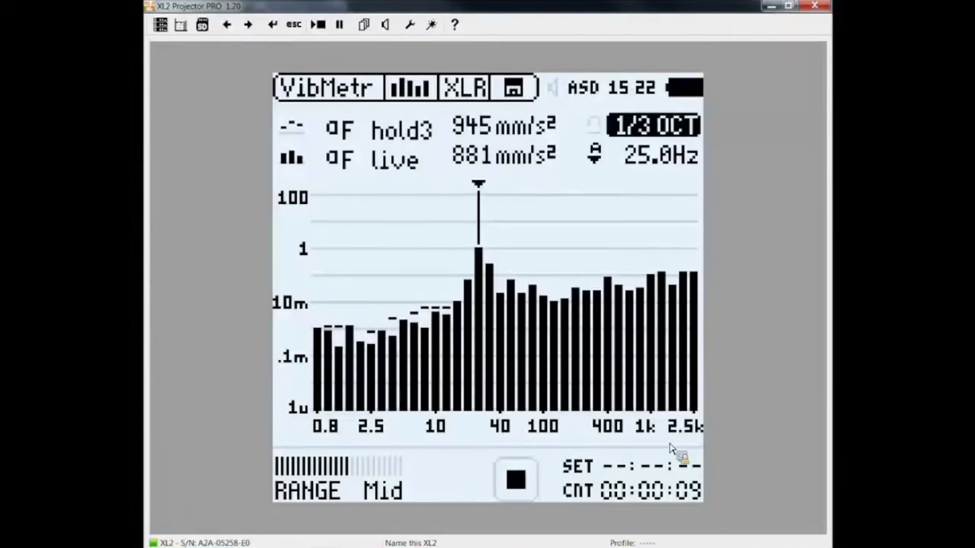
key(Right)
key(Right)
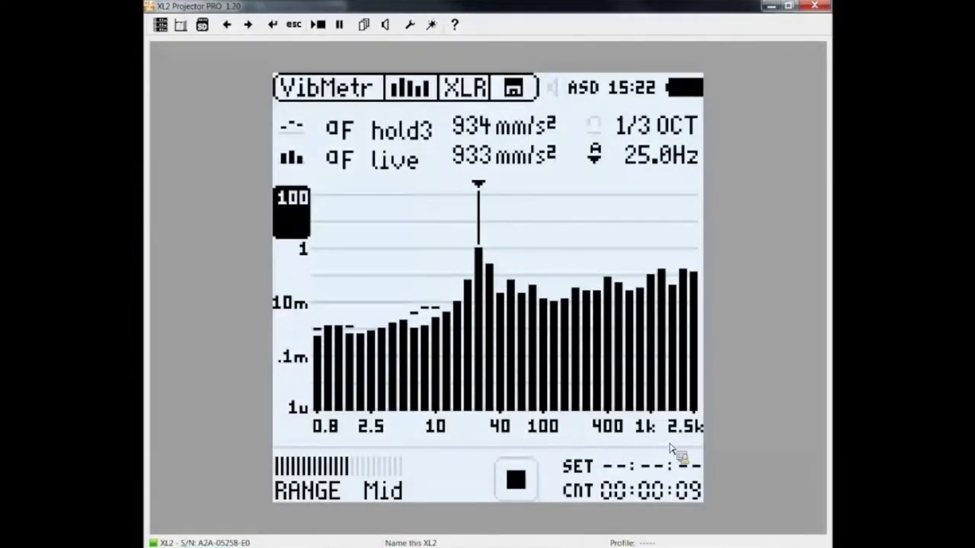
key(Right)
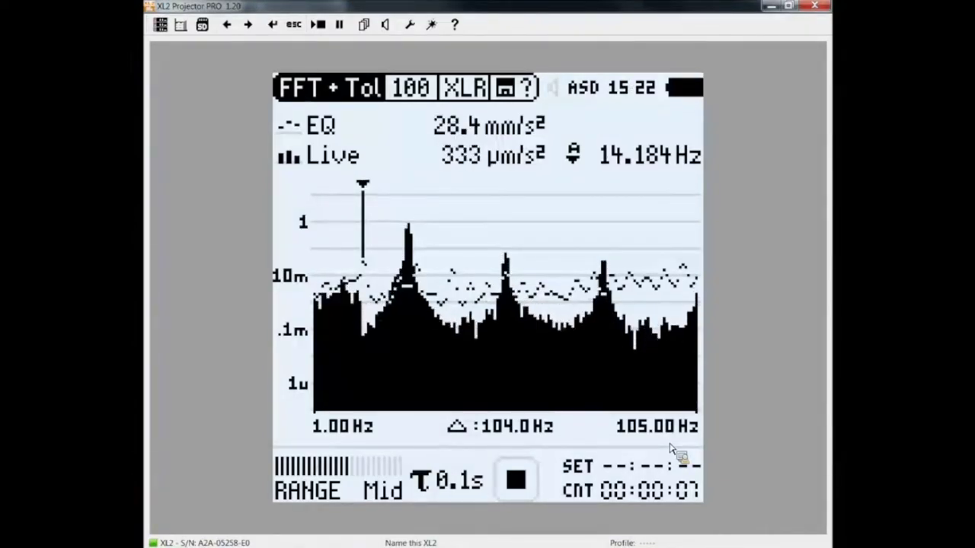
Record a 10-second FFT measurement, with the EQ peak at 25.902 Hz.
key(Right)
key(Right)
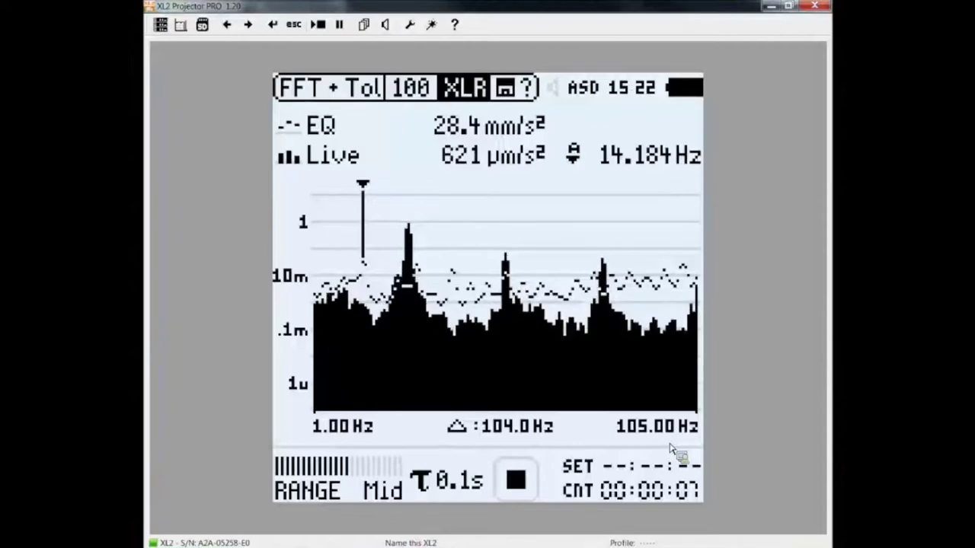
key(Right)
key(Down)
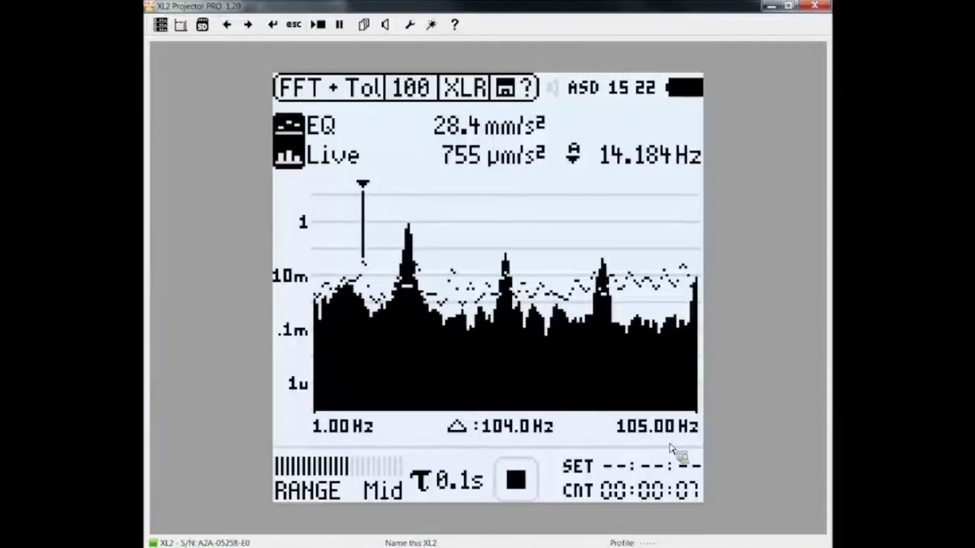
key(space)
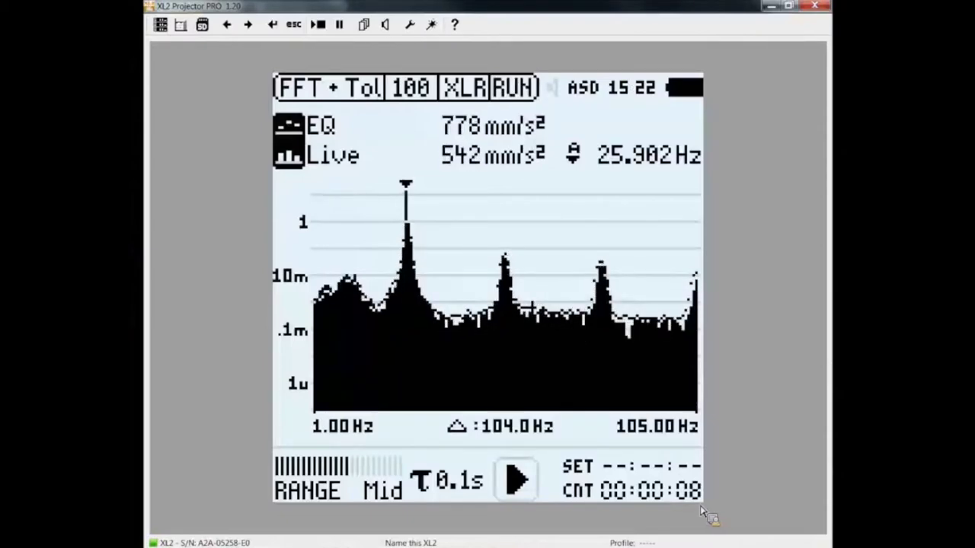
key(space)
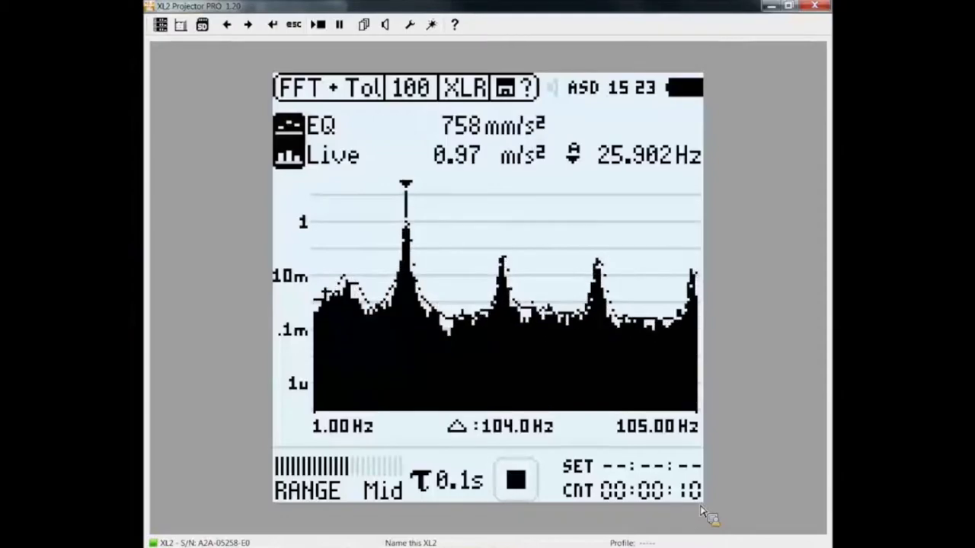
Save the current test as MyTest.
key(Return)
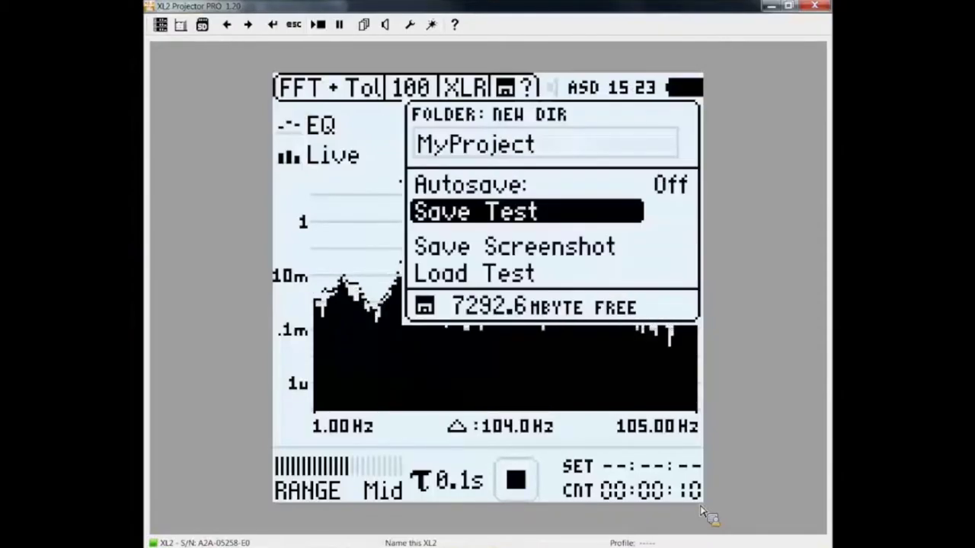
key(Return)
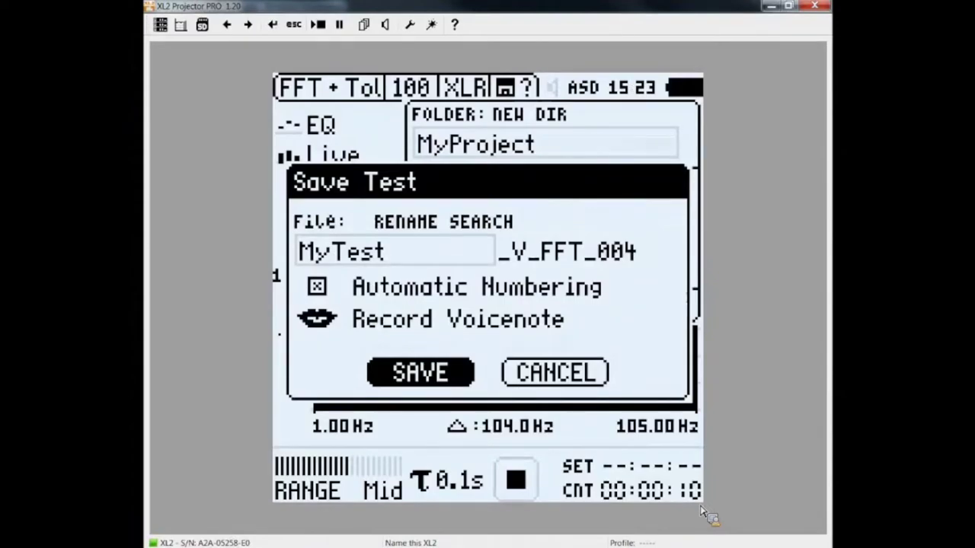
key(Return)
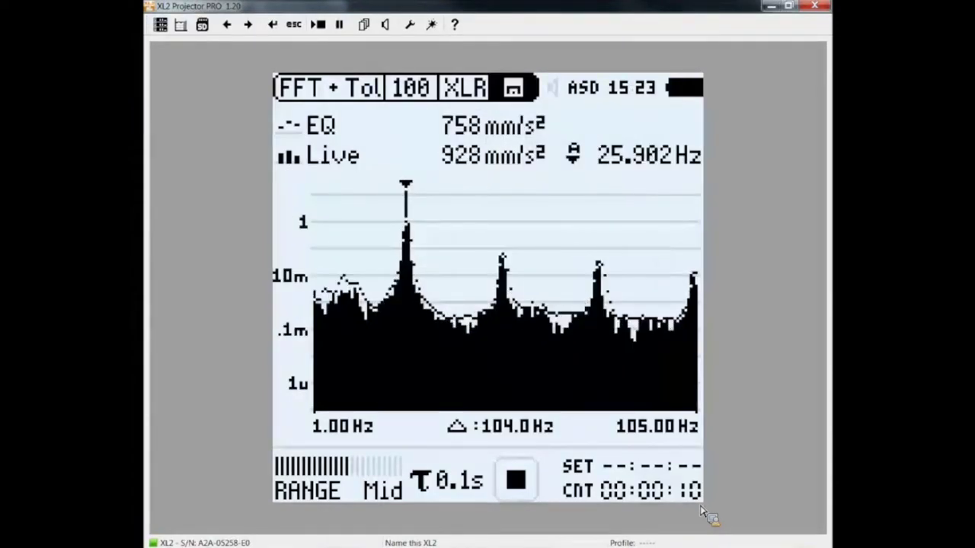
Capture the EQ spectrum into memory slot C1 under the default name C1.
key(Return)
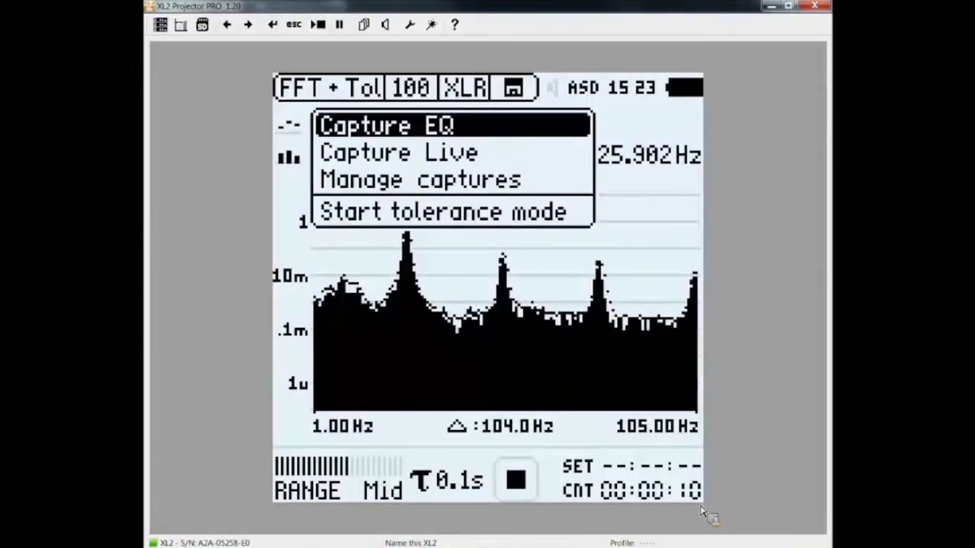
key(Return)
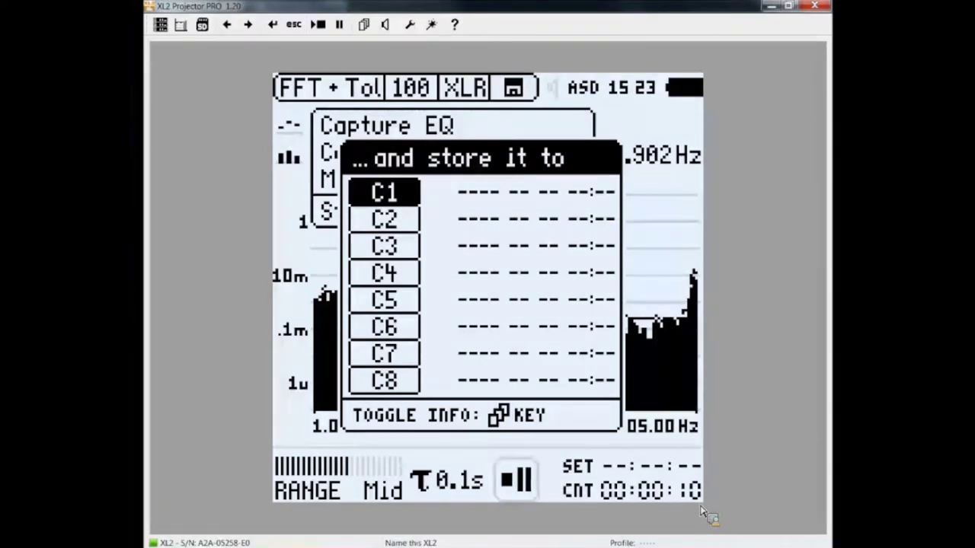
key(Return)
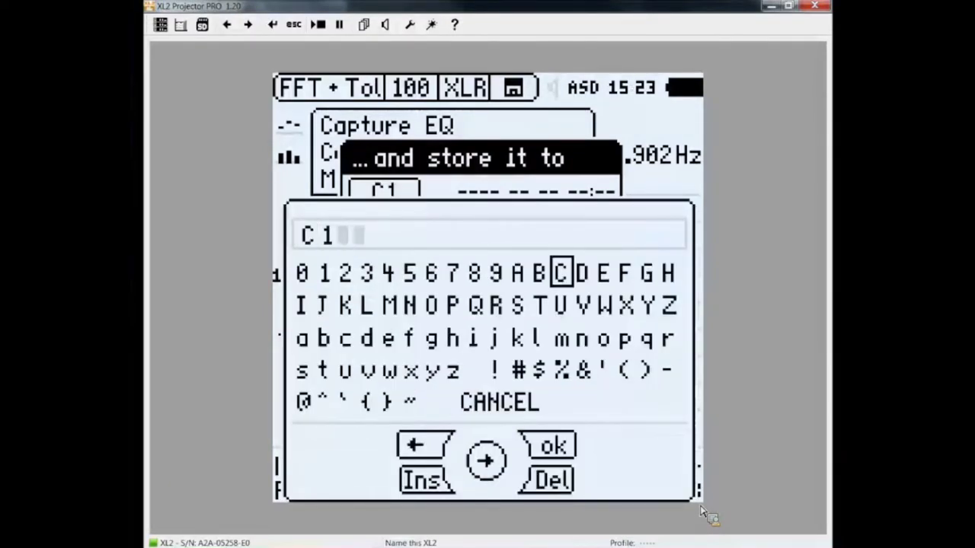
key(Return)
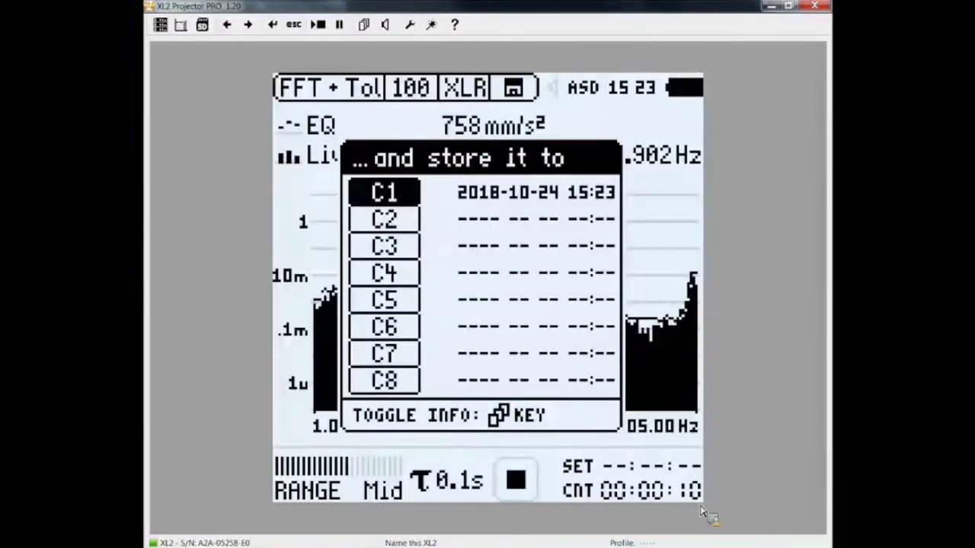
key(Return)
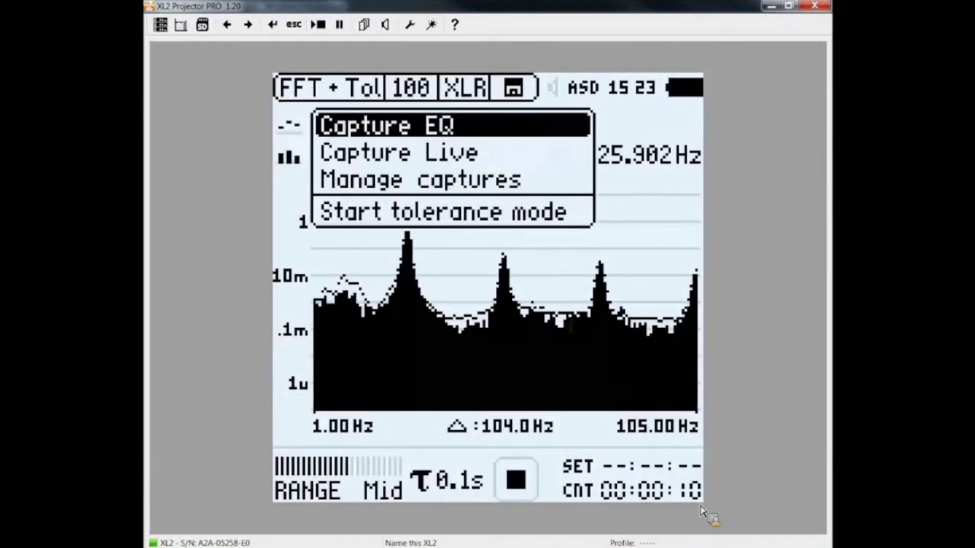
Start tolerance mode with capture C1 as reference, so the spectrum reads PASSED.
key(Down)
key(Down)
key(Down)
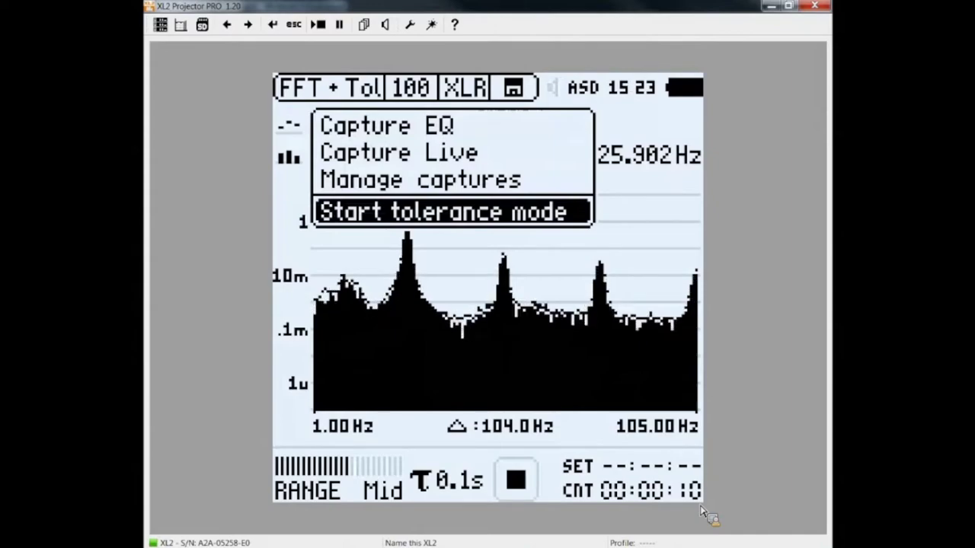
key(Return)
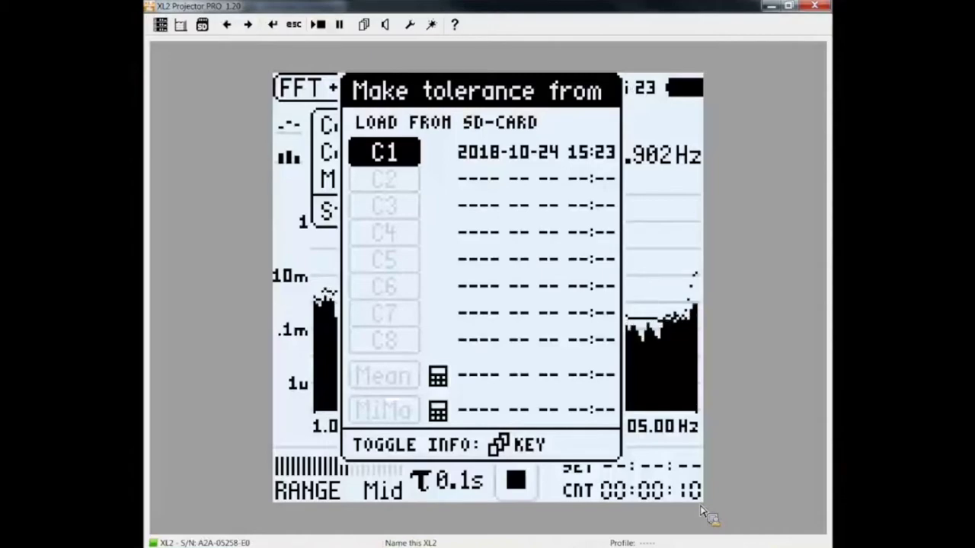
key(Return)
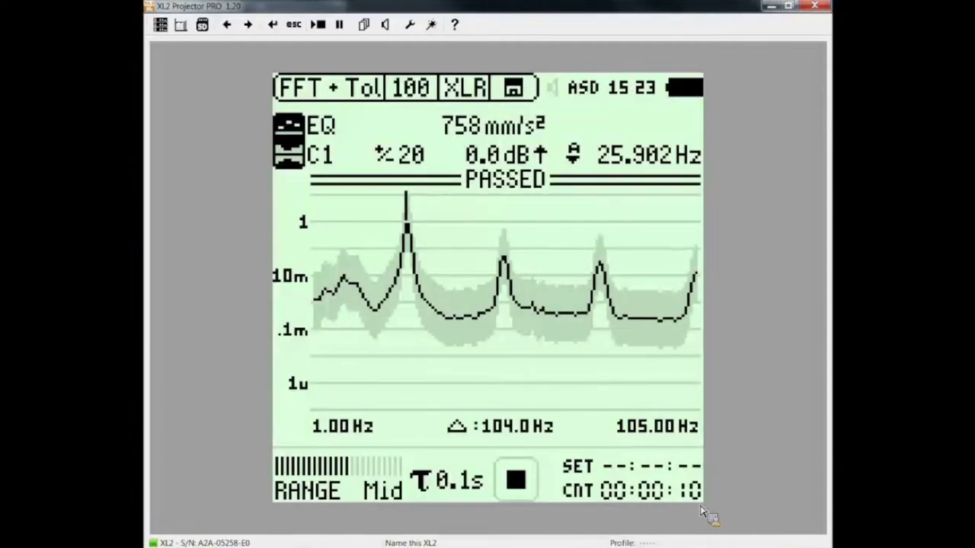
Run and stop a new tolerance measurement that fails against the C1 band.
key(space)
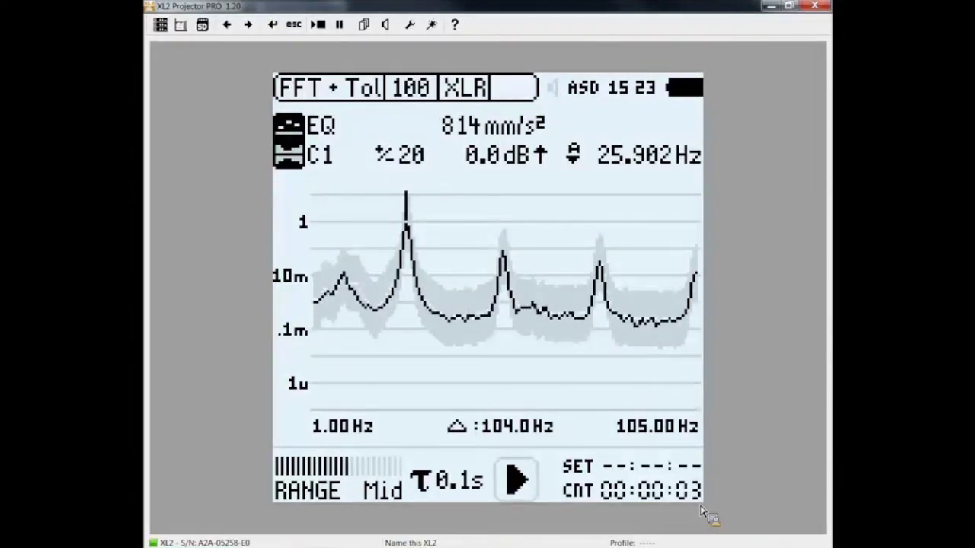
key(space)
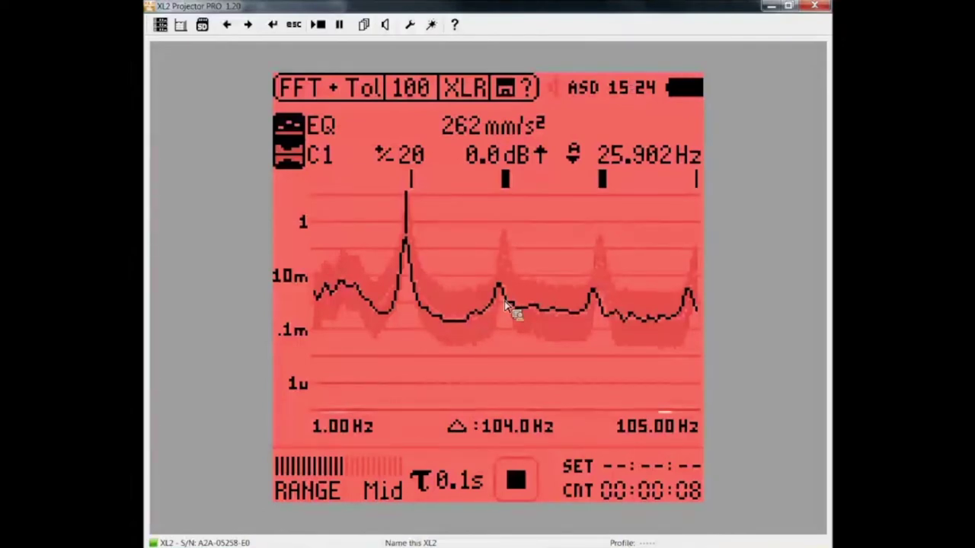
key(Return)
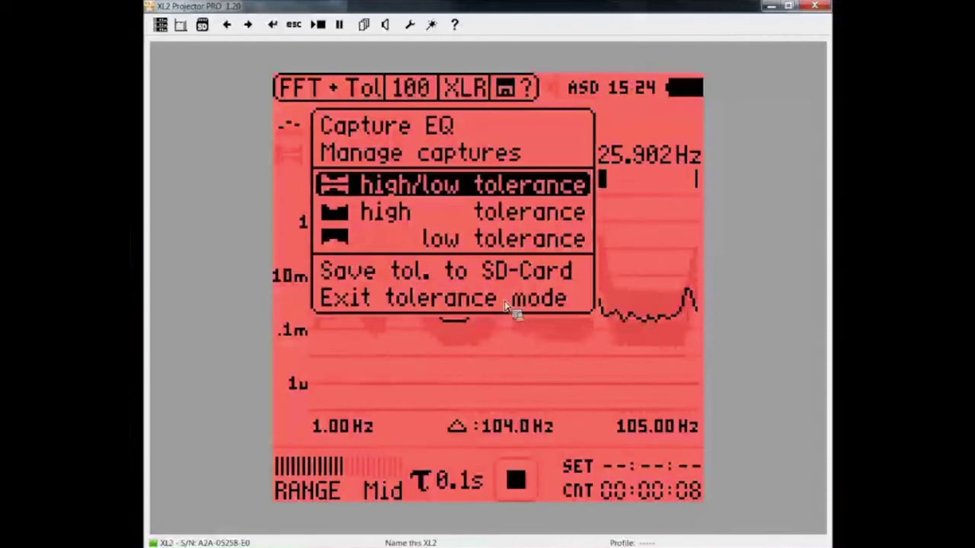
key(Down)
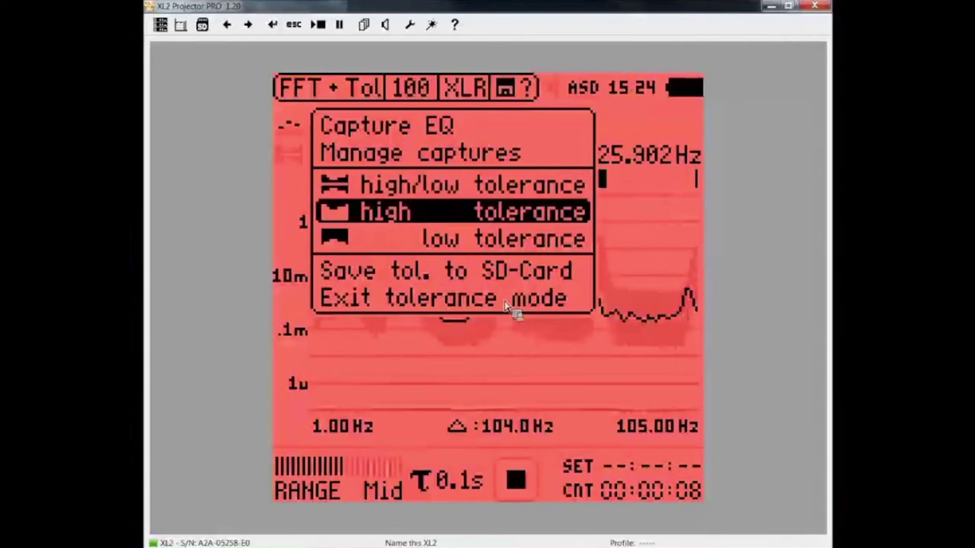
key(Down)
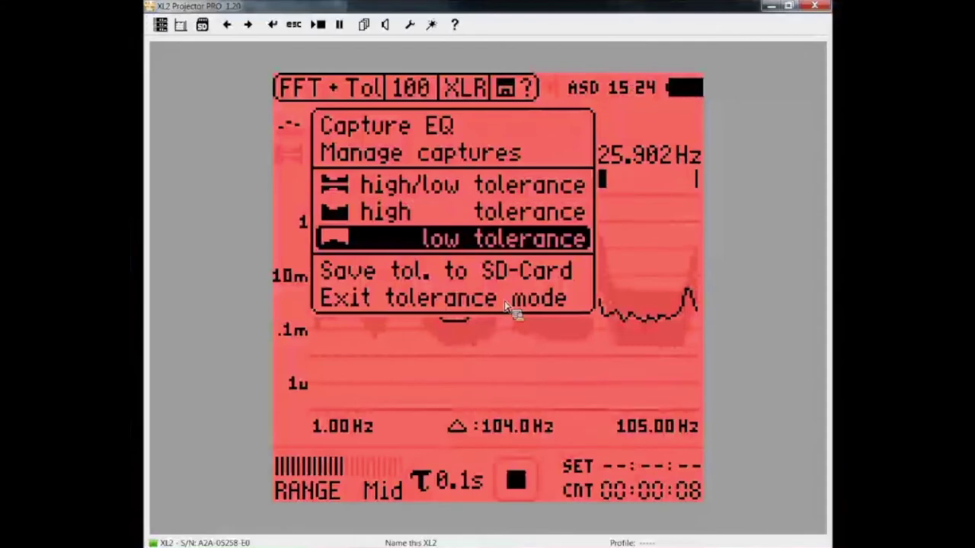
key(Down)
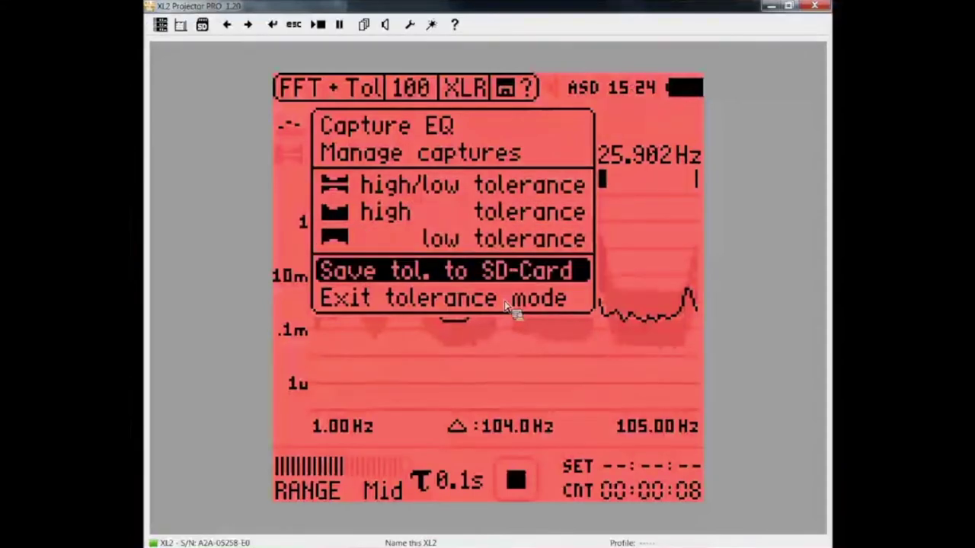
key(Up)
key(Up)
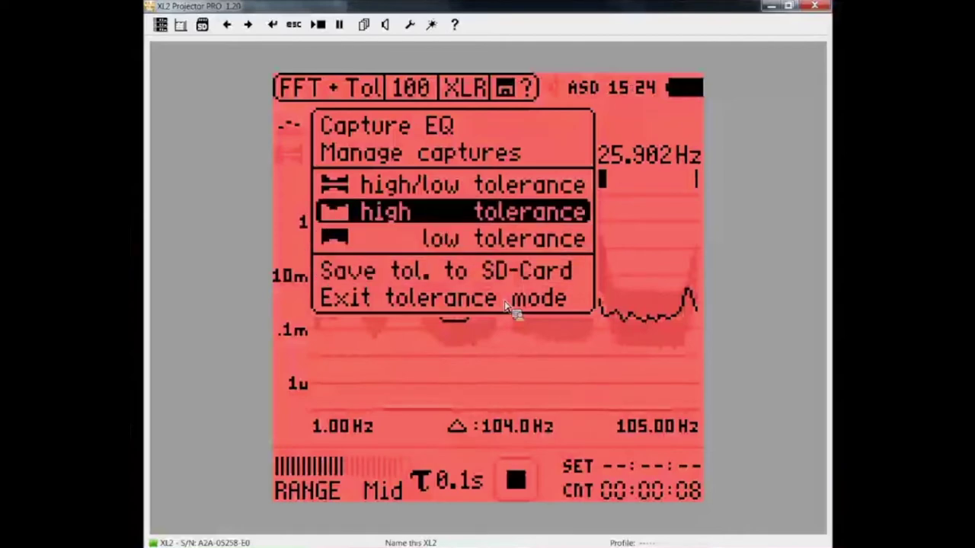
key(Up)
key(Up)
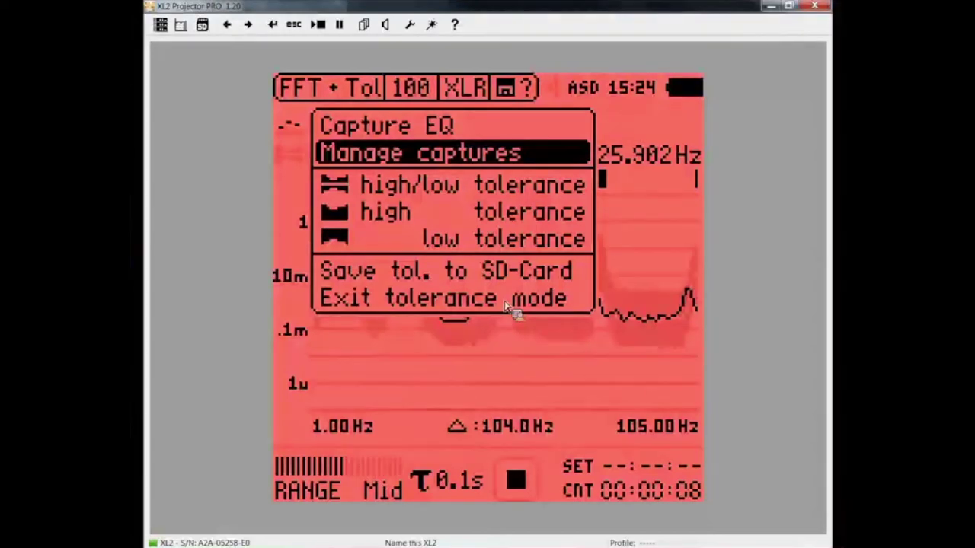
key(Escape)
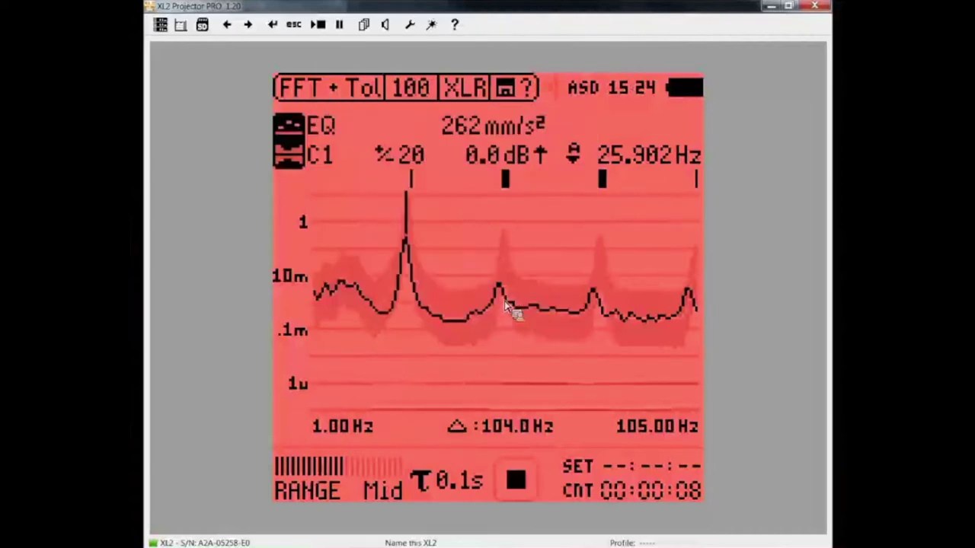